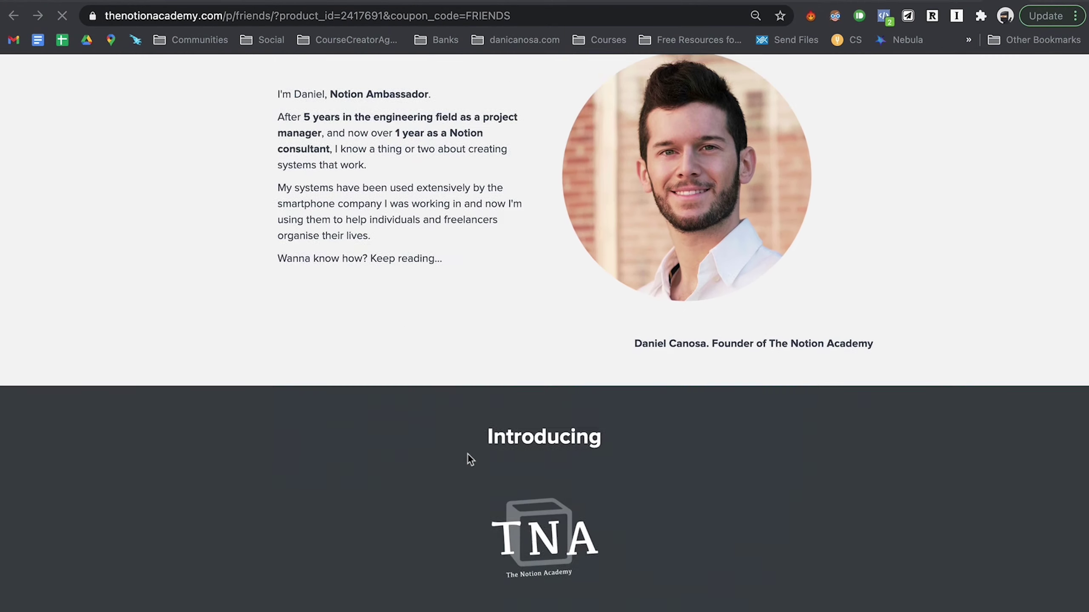
scroll(467, 456, down, 8)
scroll(467, 455, down, 4)
scroll(467, 453, down, 3)
scroll(467, 453, down, 10)
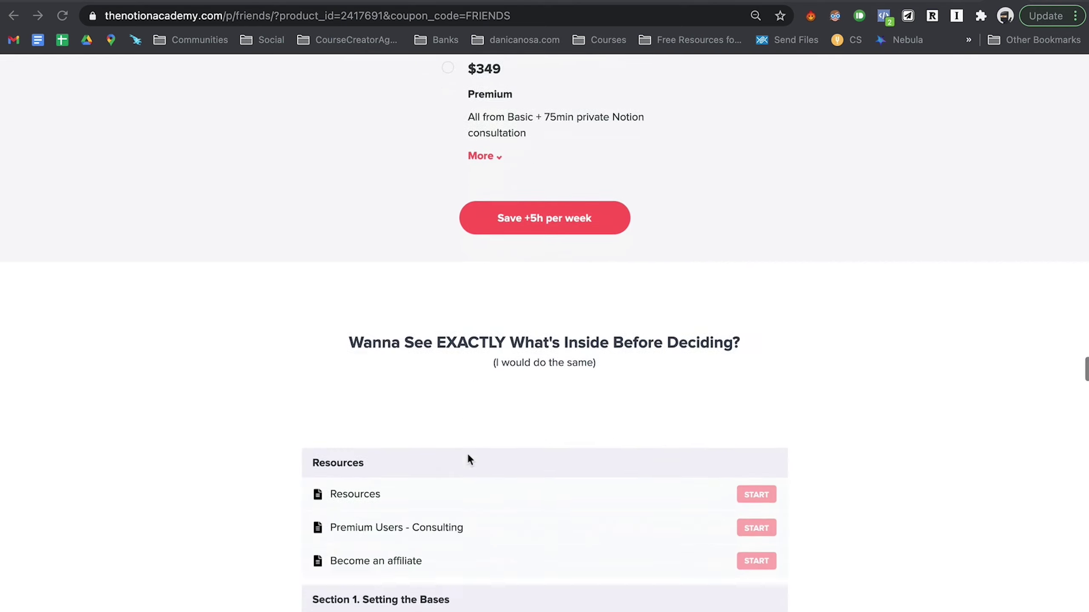
scroll(467, 453, down, 4)
scroll(467, 453, down, 4)
scroll(468, 453, down, 10)
scroll(467, 453, down, 5)
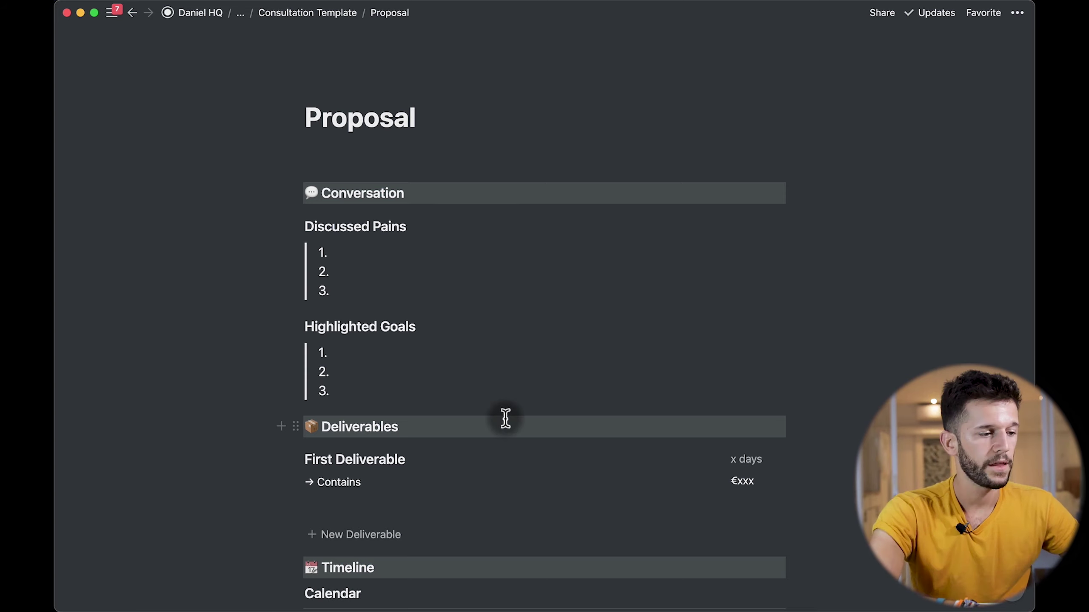
scroll(503, 418, down, 1)
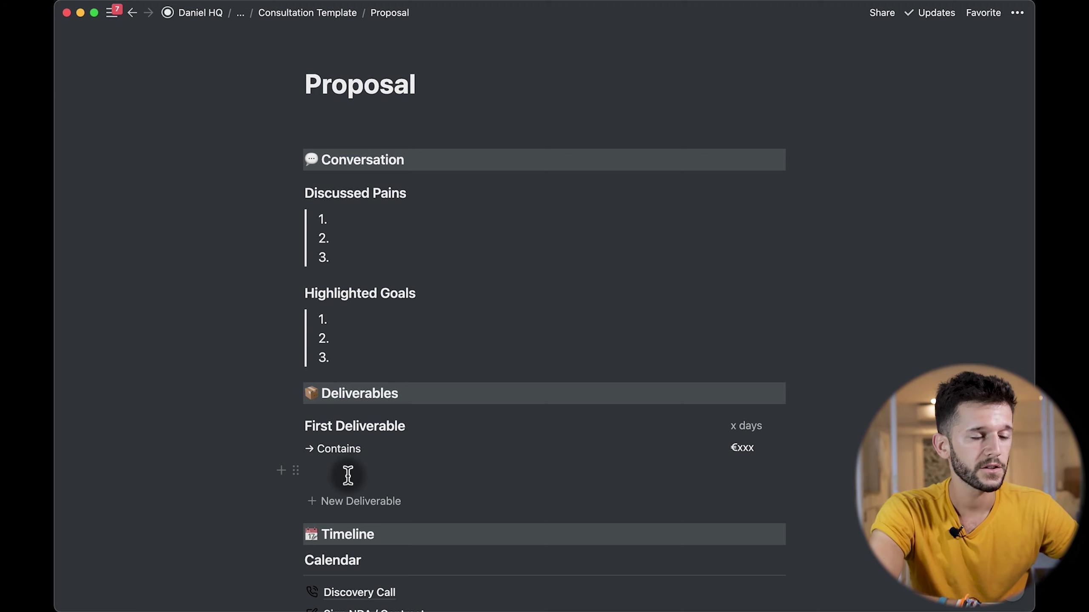
Turn on Share to web for the Proposal page, then dismiss the share popover
click(882, 13)
click(829, 100)
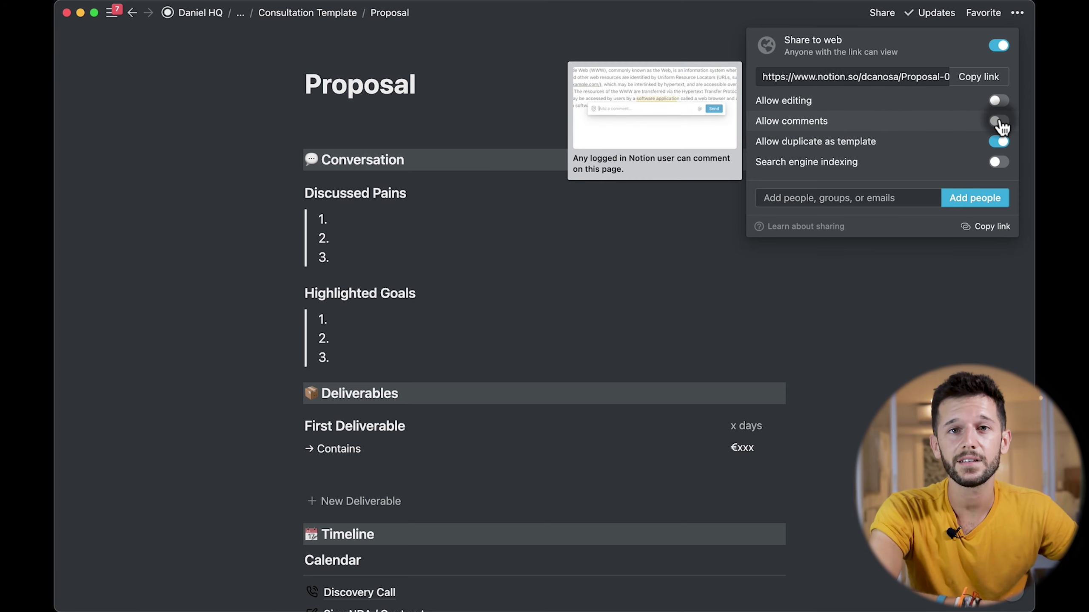
click(390, 472)
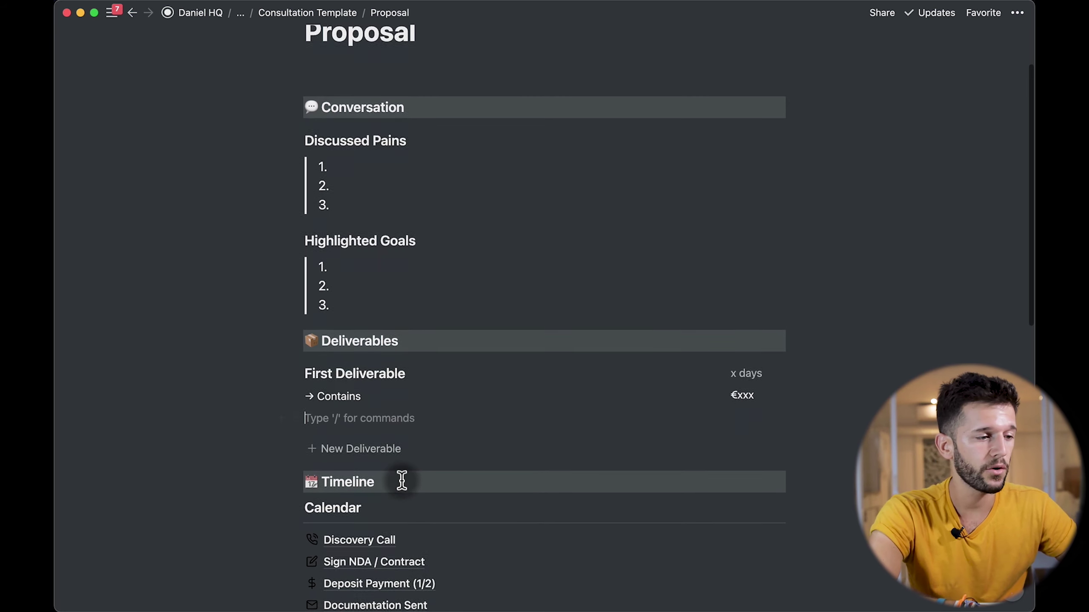
scroll(366, 472, down, 2)
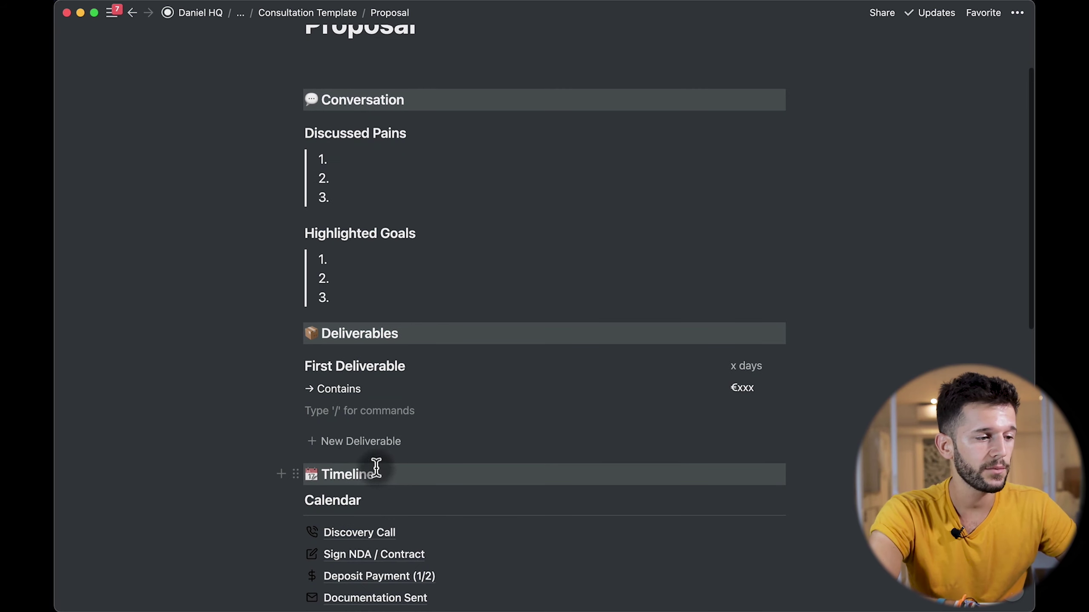
Add a second and third First Deliverable block with the New Deliverable template button
click(361, 443)
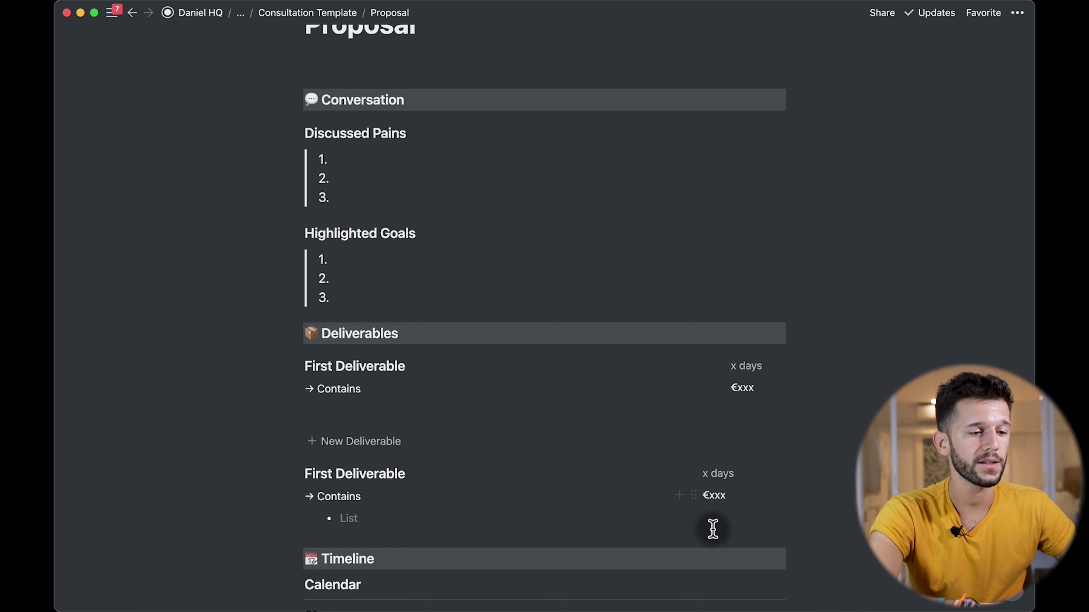
click(393, 443)
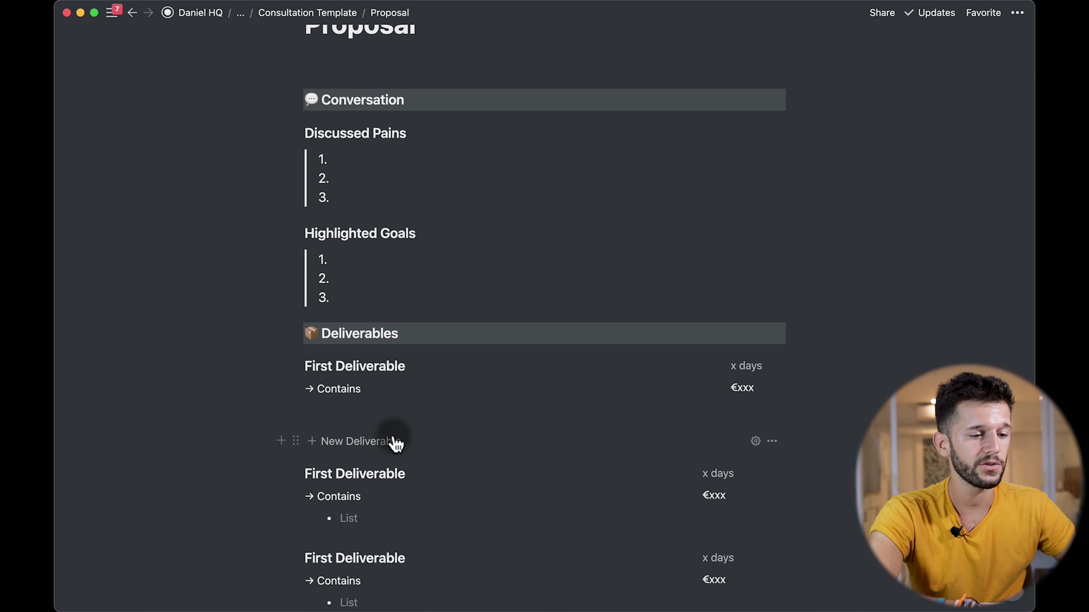
scroll(544, 430, down, 3)
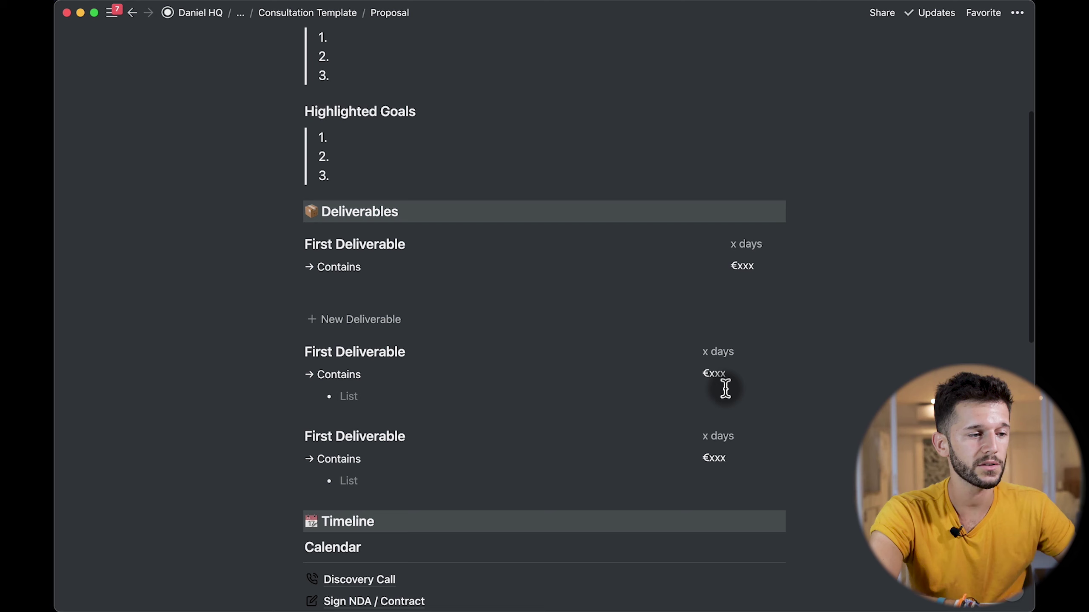
scroll(755, 395, down, 2)
scroll(755, 395, down, 1)
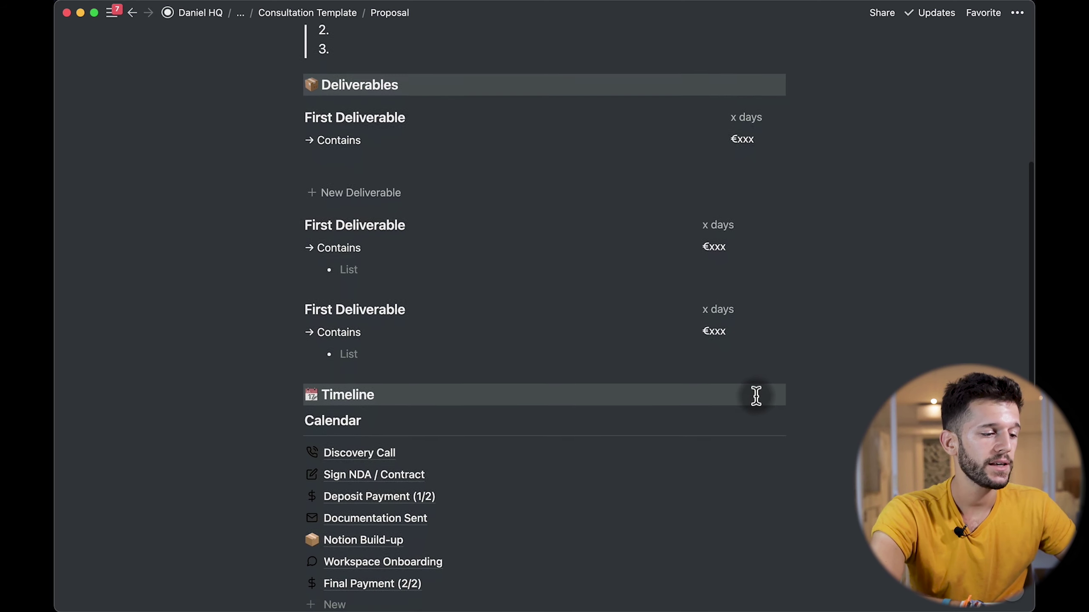
scroll(756, 396, down, 1)
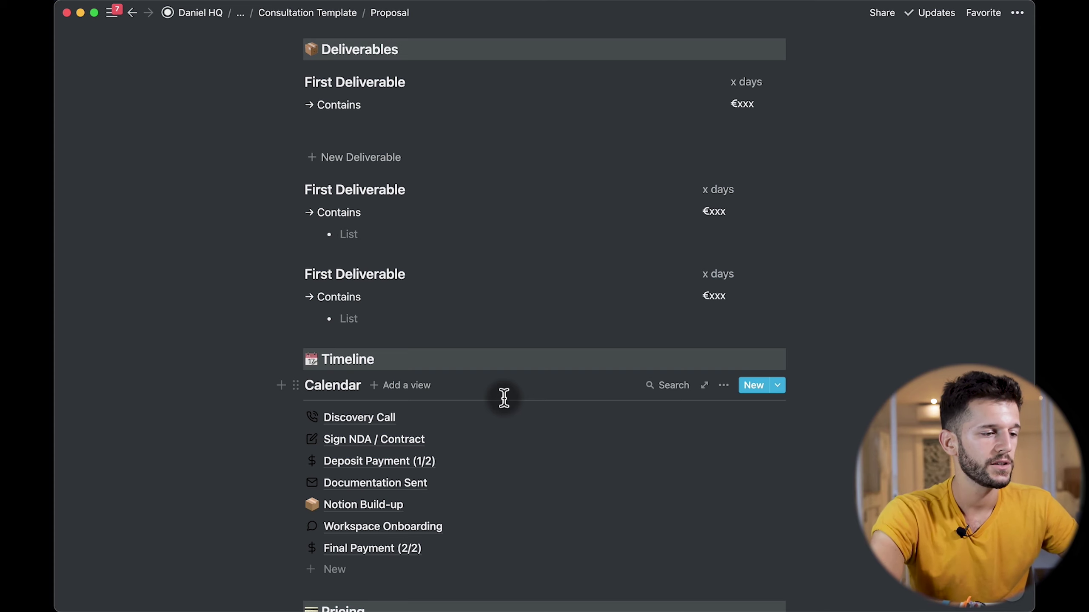
Change the Discovery Call entry's date to February 6, 2021, and close its preview
click(370, 422)
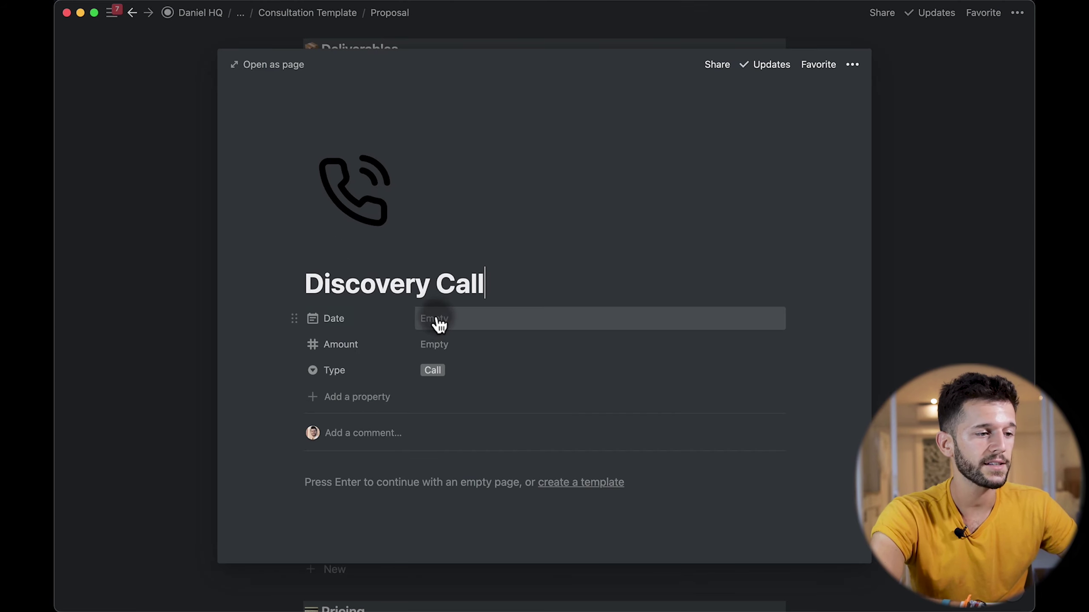
click(441, 330)
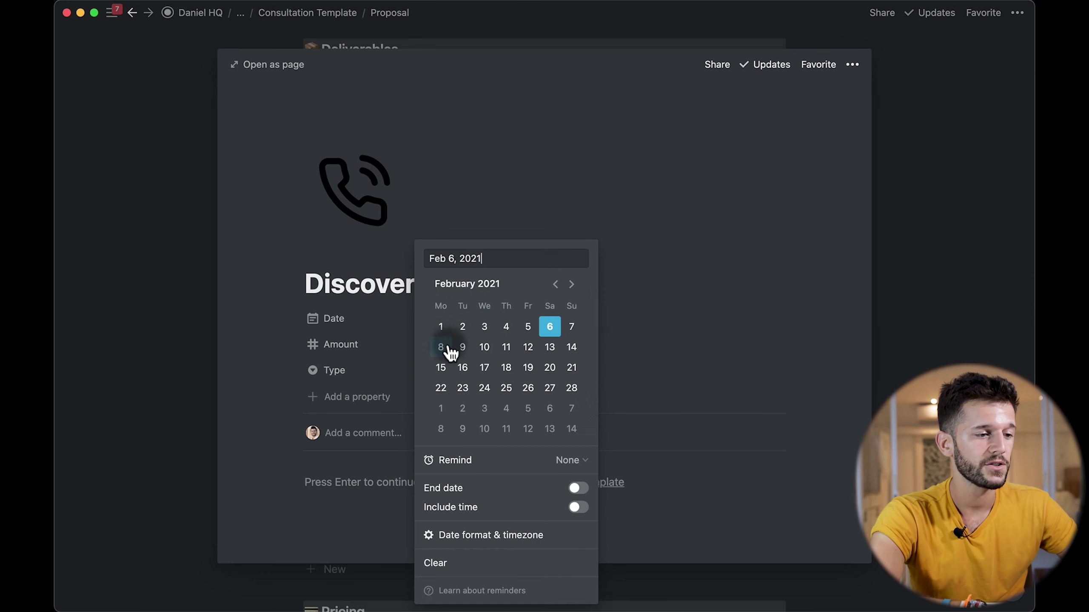
click(552, 331)
key(Escape)
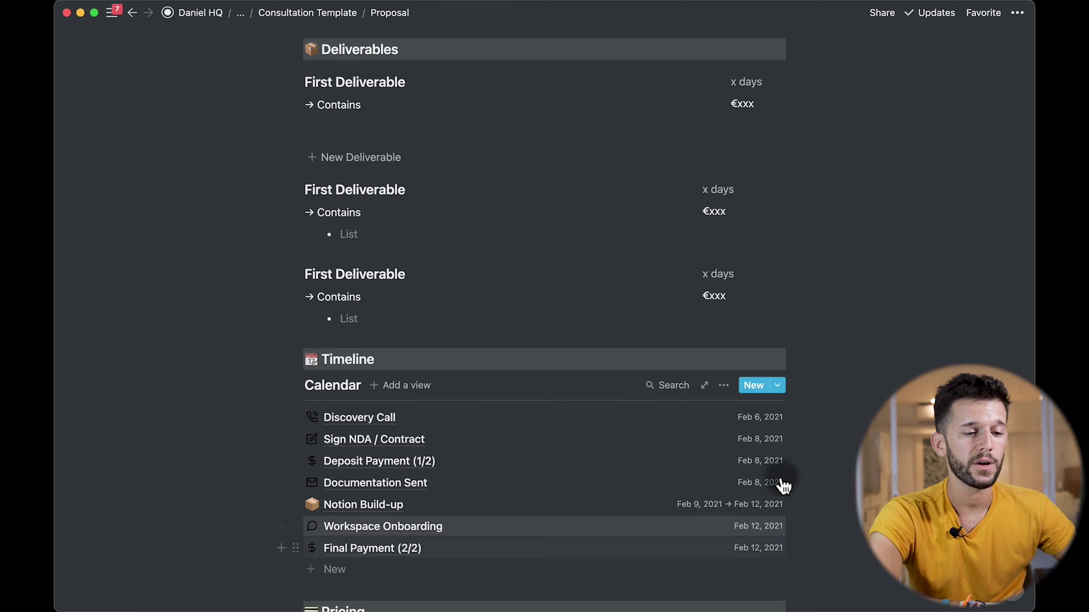
scroll(827, 526, down, 1)
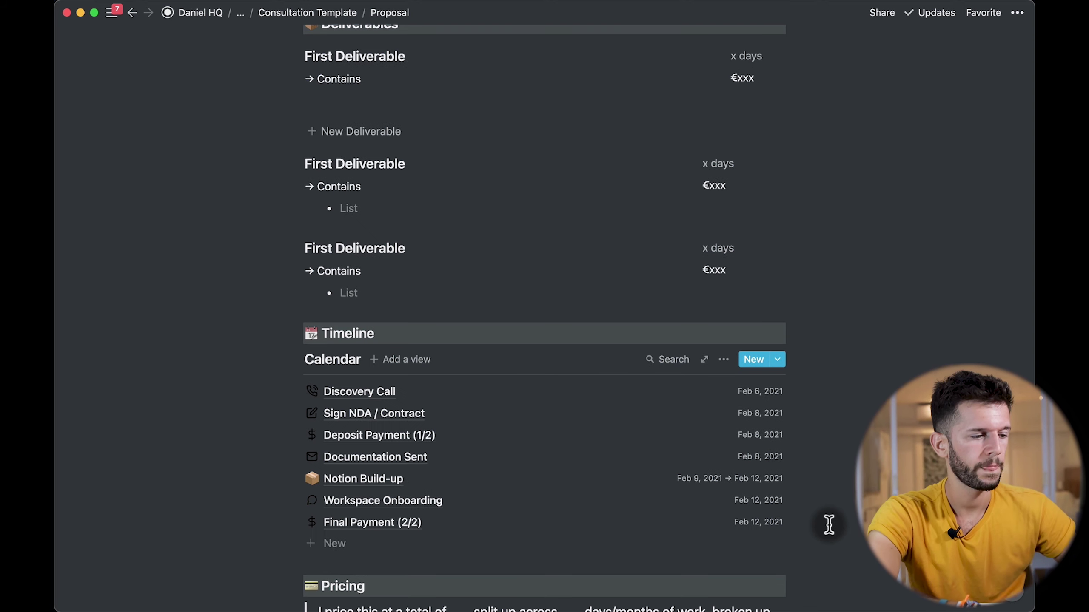
scroll(829, 525, down, 2)
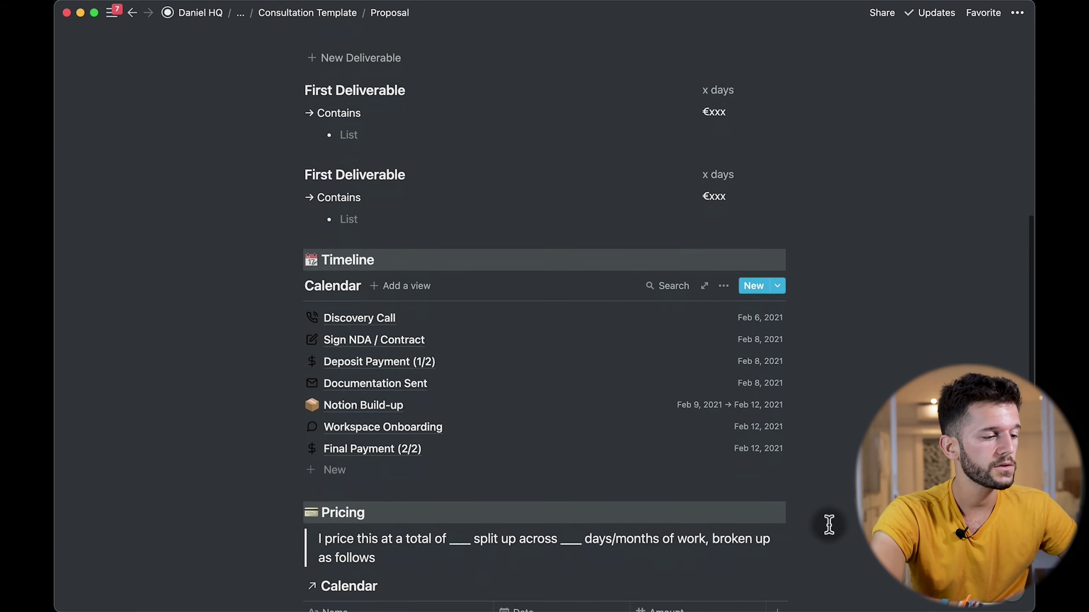
scroll(829, 525, down, 2)
scroll(829, 525, down, 2)
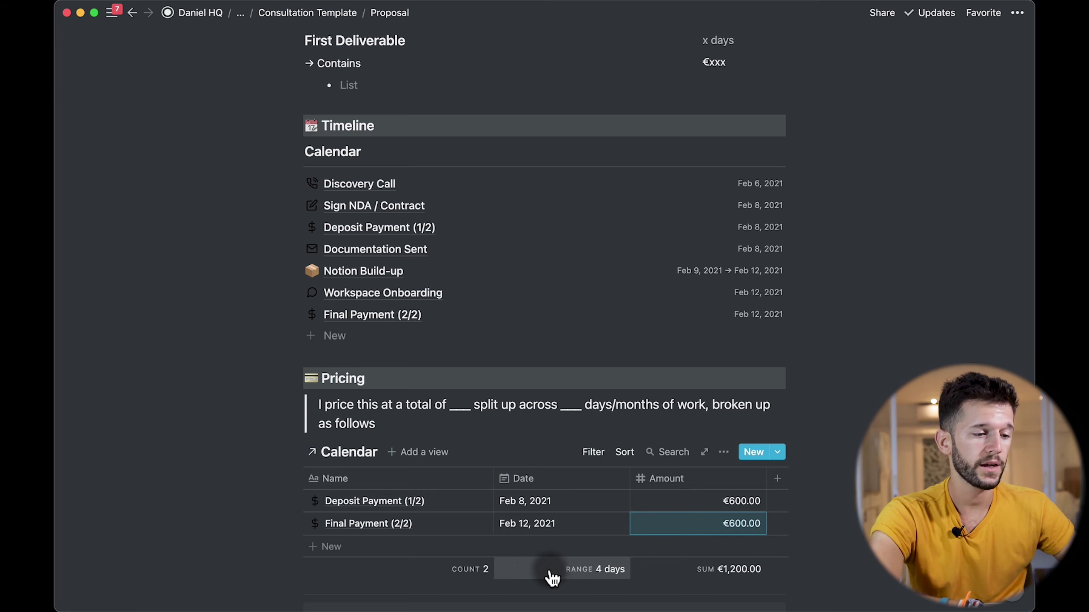
mouse_move(594, 509)
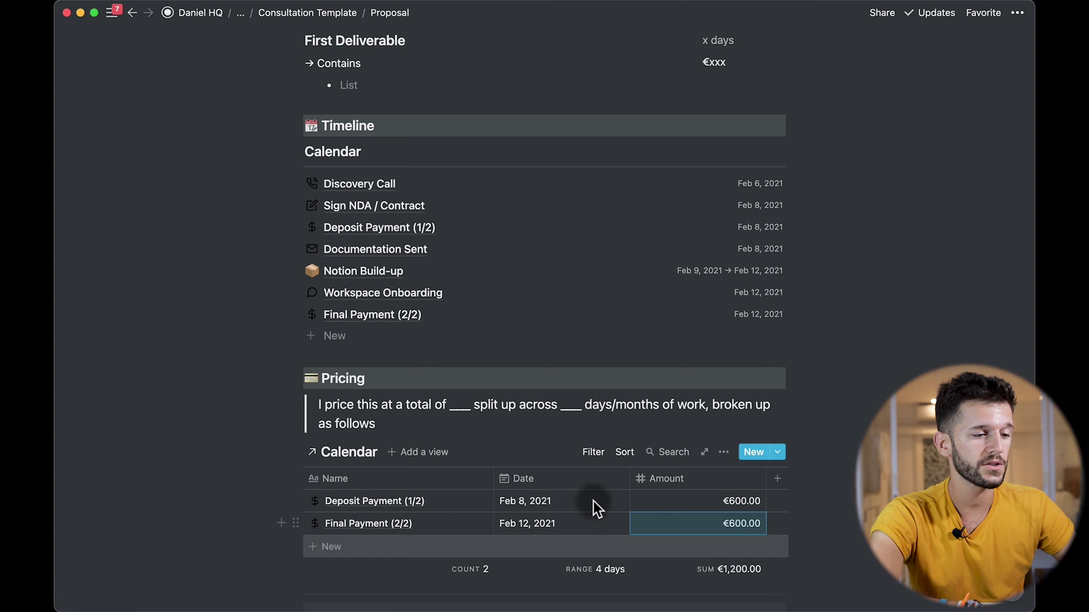
Inspect the payments filter, then the Discovery Call and Deposit Payment (1/2) entries
click(597, 457)
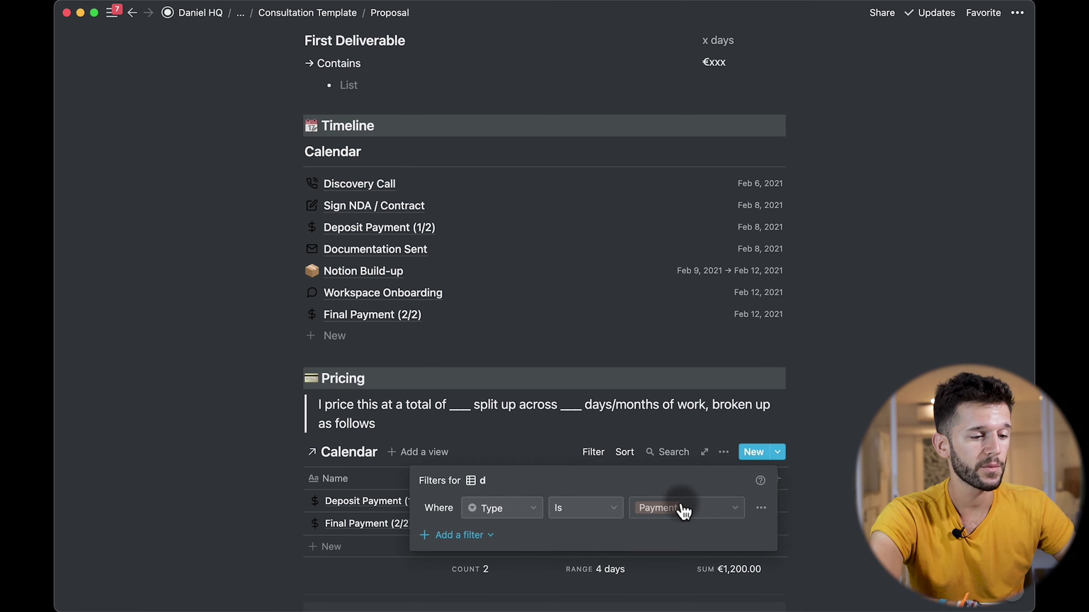
click(847, 511)
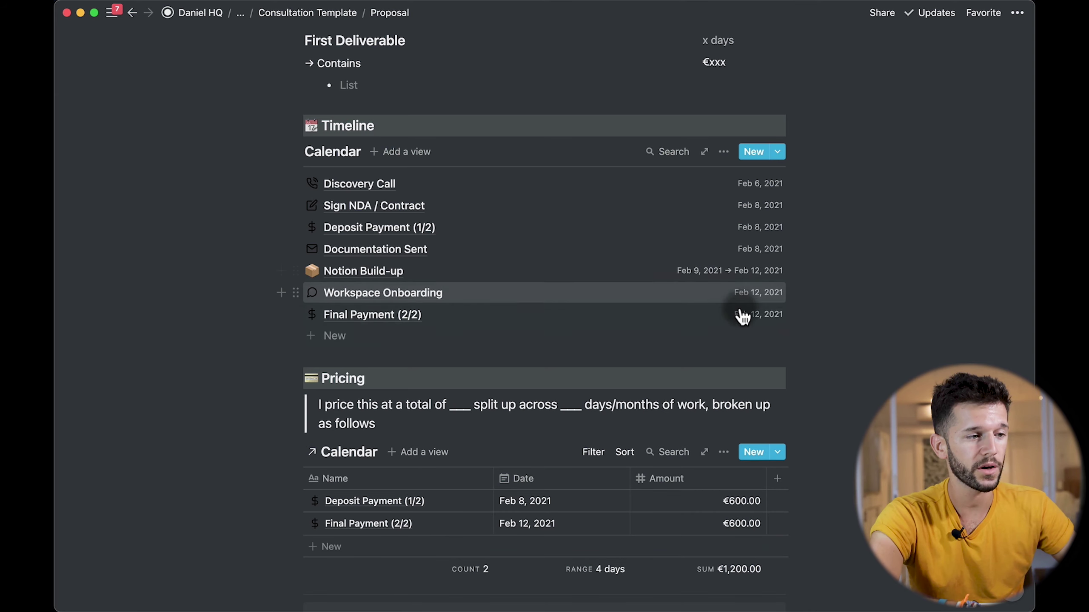
click(364, 186)
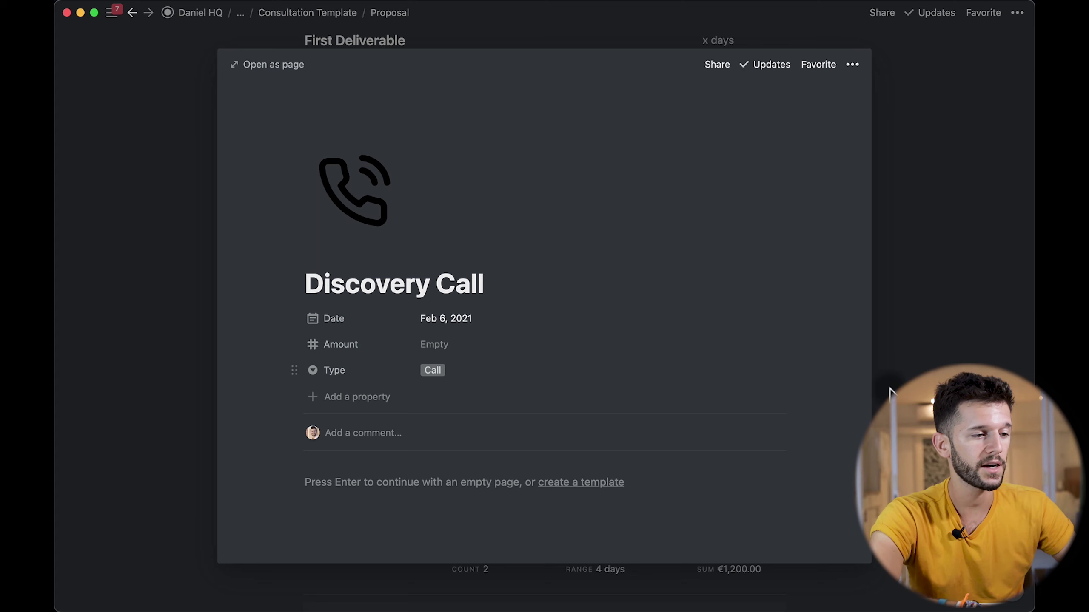
click(972, 316)
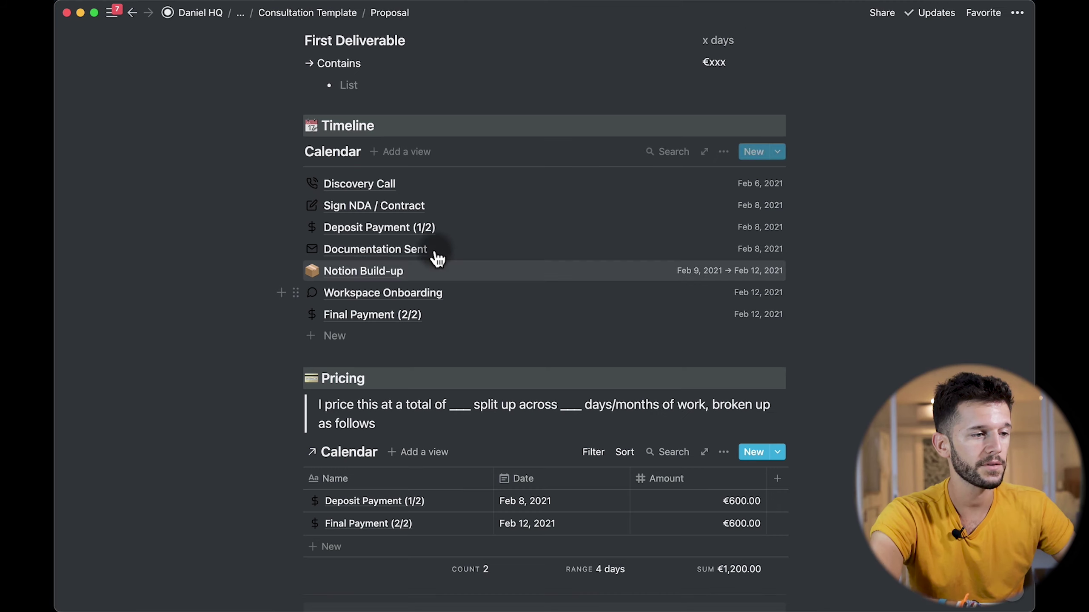
click(365, 226)
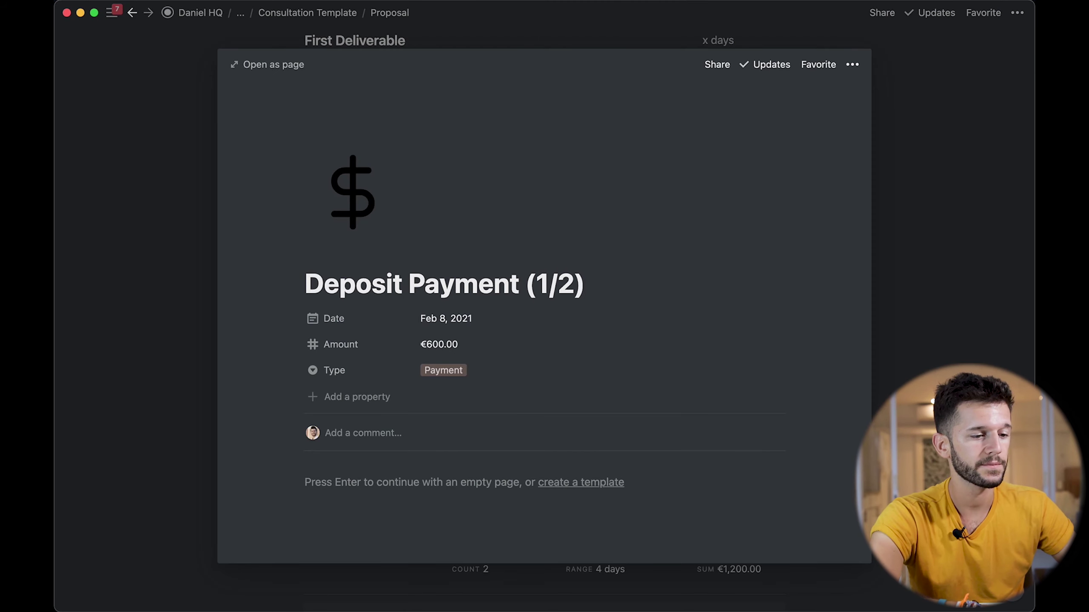
click(884, 502)
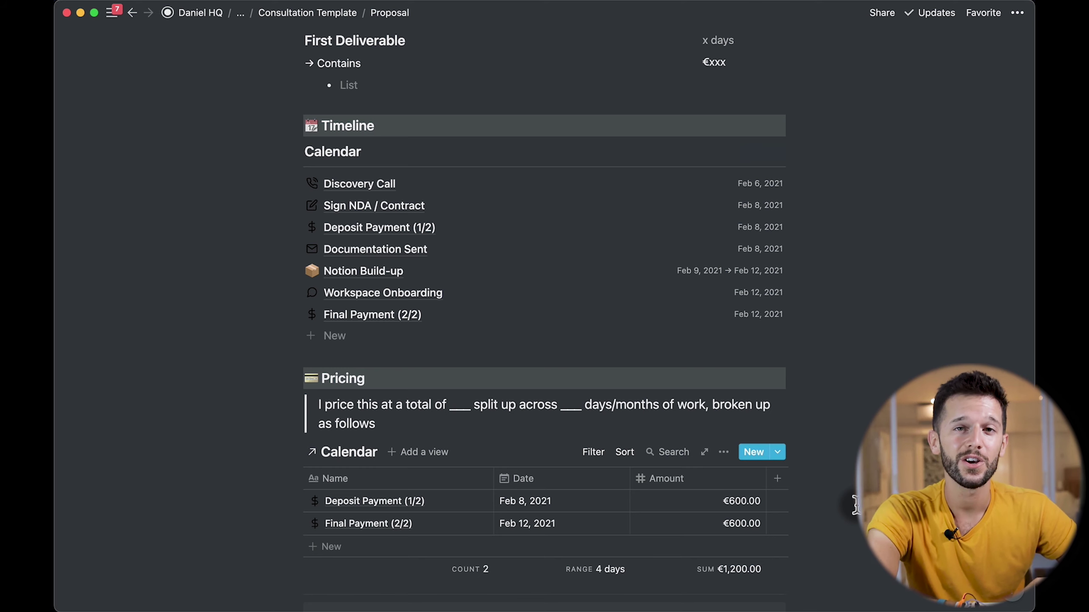
scroll(856, 504, down, 3)
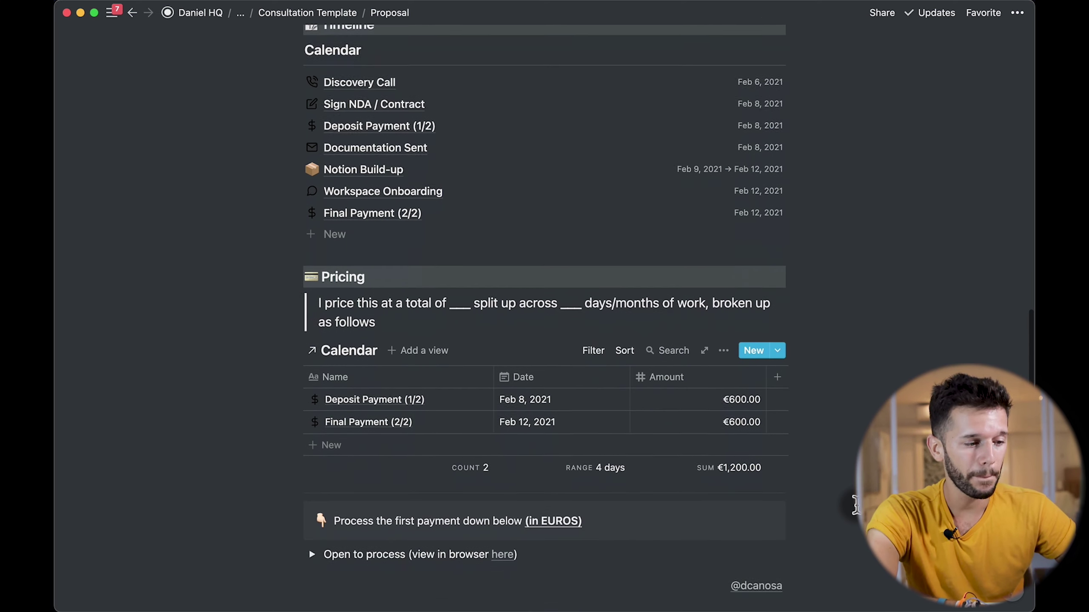
scroll(855, 504, down, 3)
scroll(855, 505, down, 2)
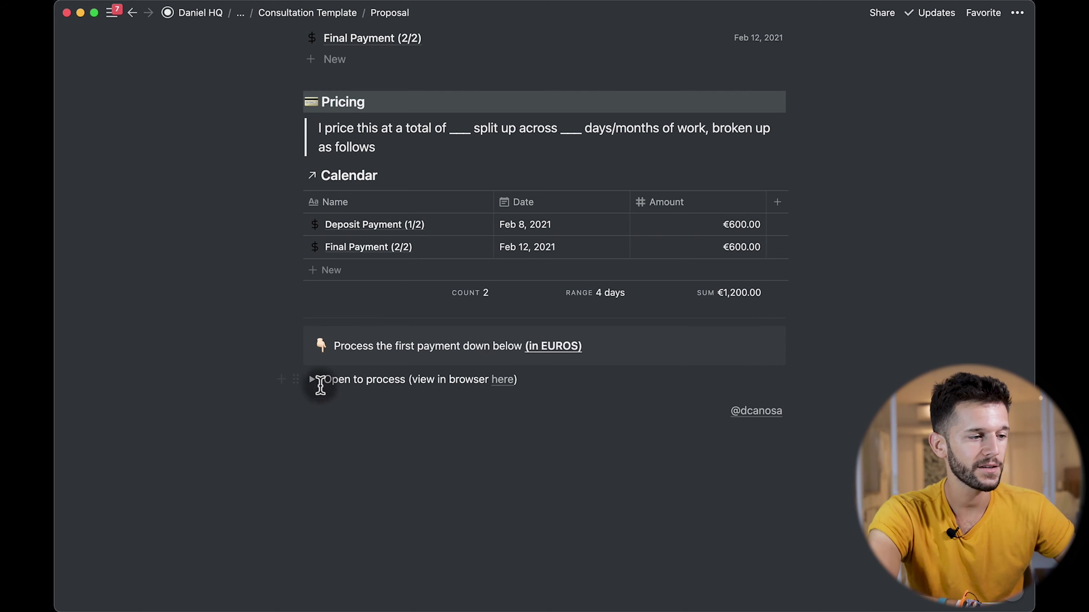
Expand 'Open to process', enter a 600 amount, and select the Name and Email fields
click(309, 380)
scroll(698, 570, down, 5)
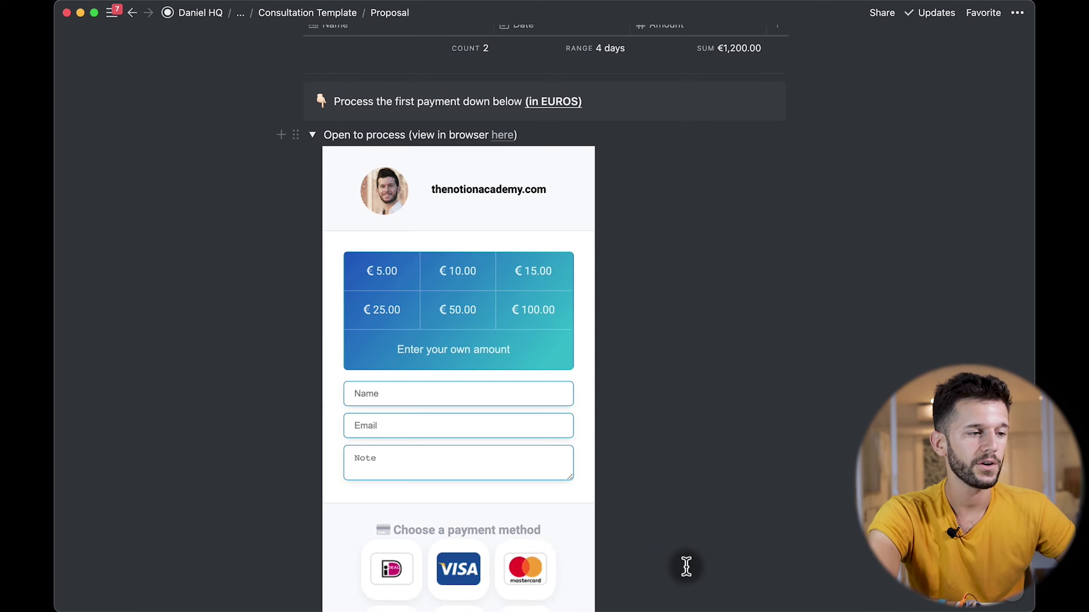
mouse_move(458, 349)
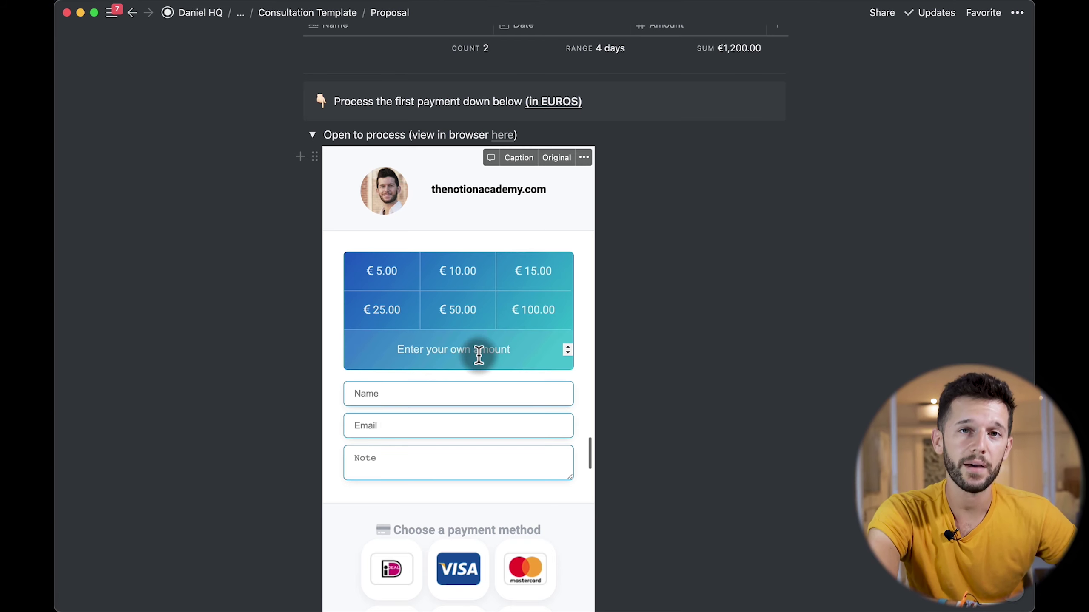
click(442, 349)
text(600)
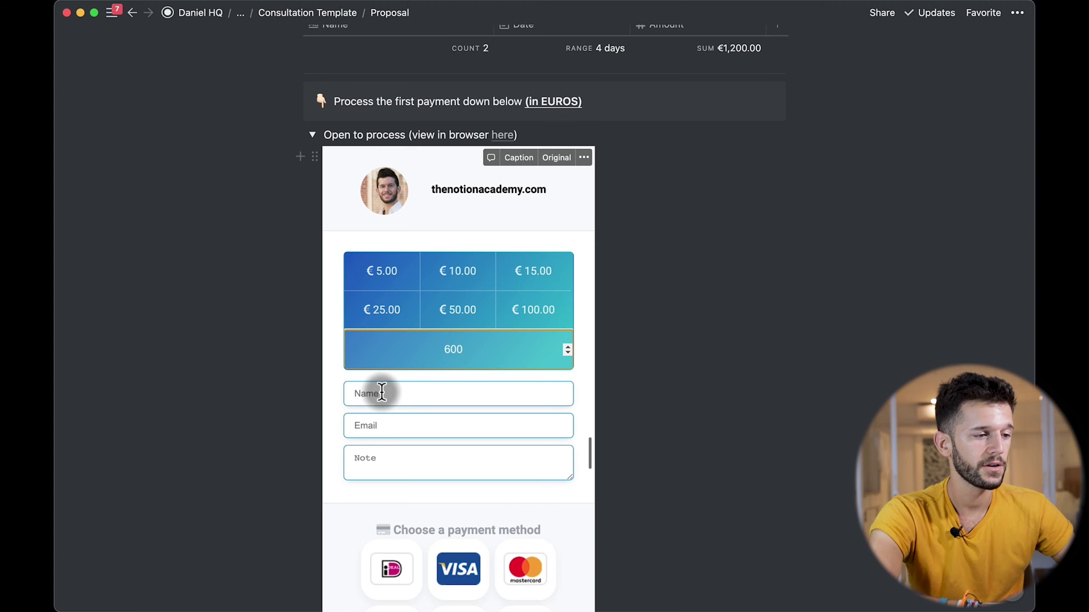
click(381, 393)
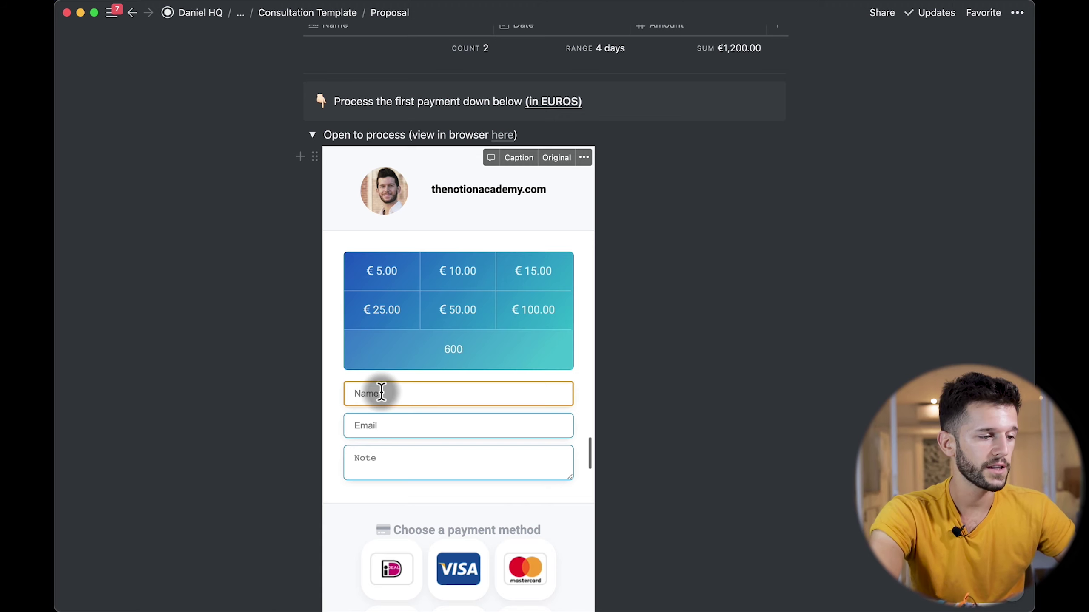
text(Daniel)
click(385, 425)
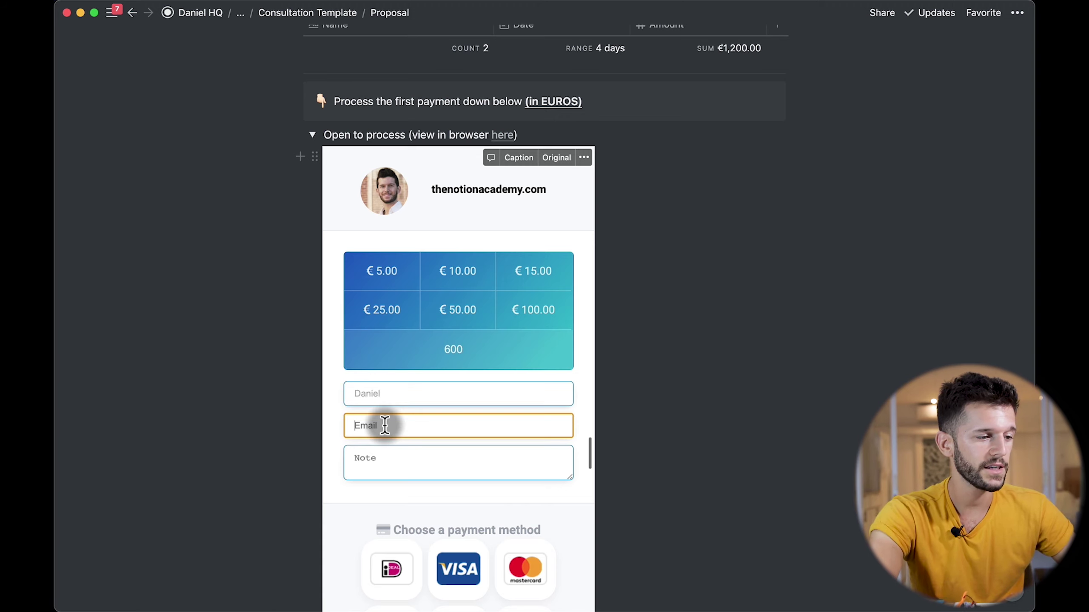
scroll(451, 456, down, 5)
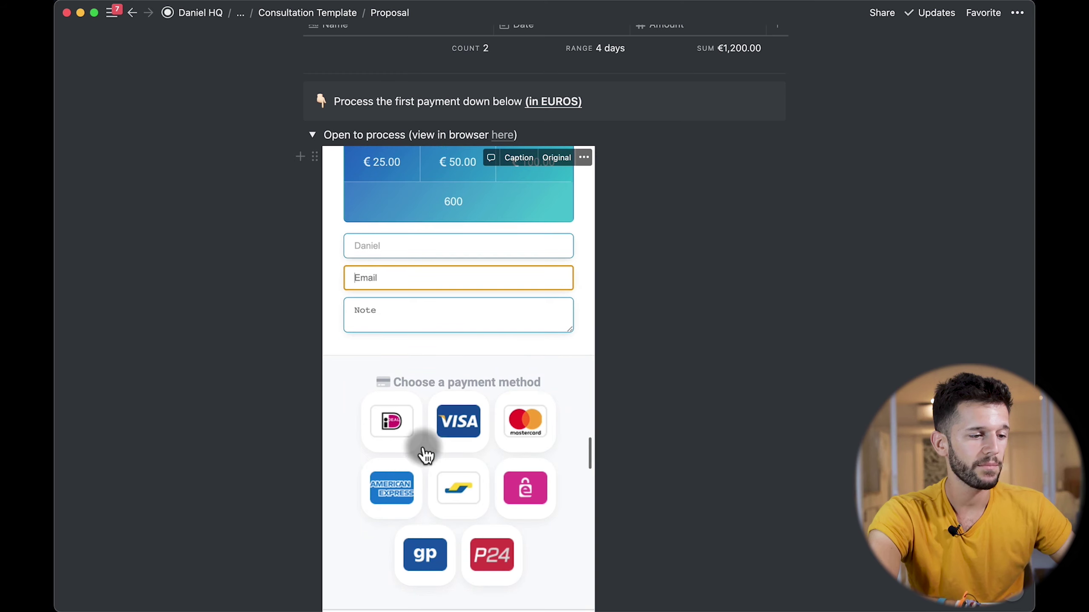
scroll(532, 399, down, 1)
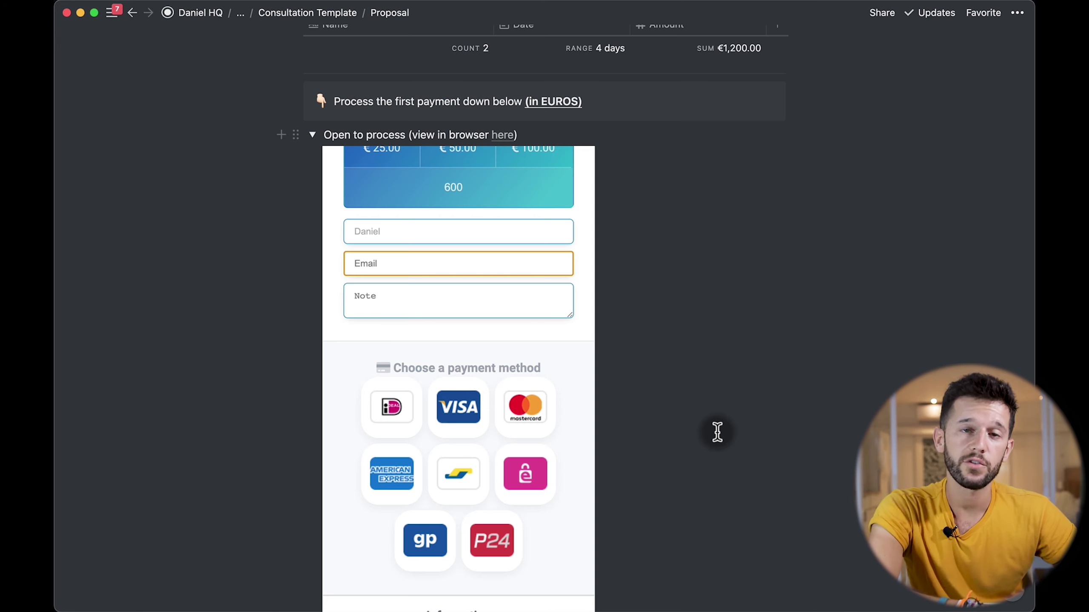
scroll(717, 432, down, 2)
scroll(717, 433, down, 3)
scroll(717, 432, down, 1)
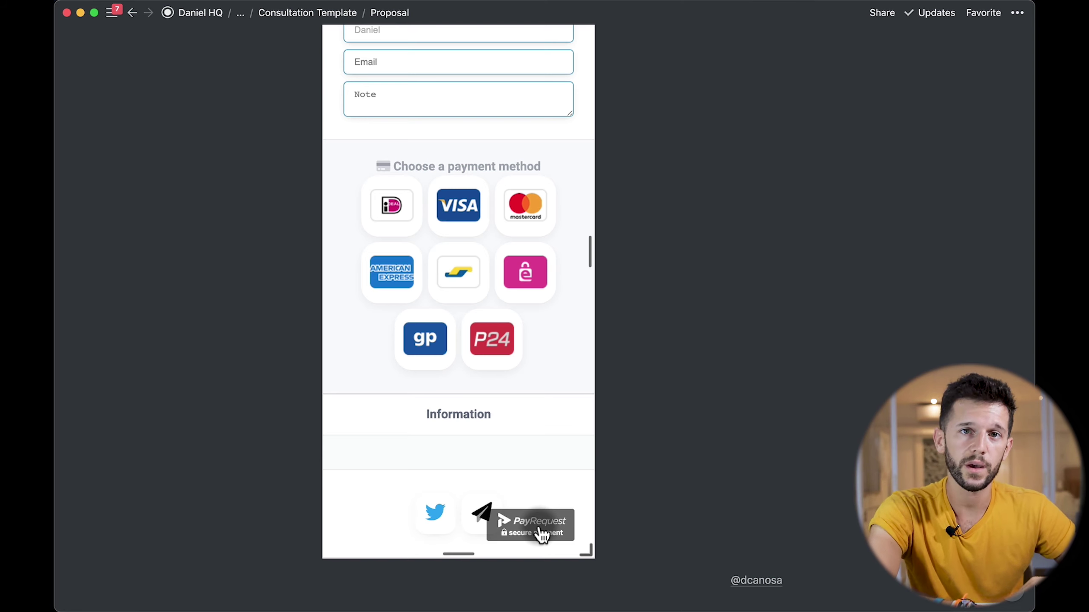
scroll(555, 299, up, 1)
scroll(493, 280, up, 3)
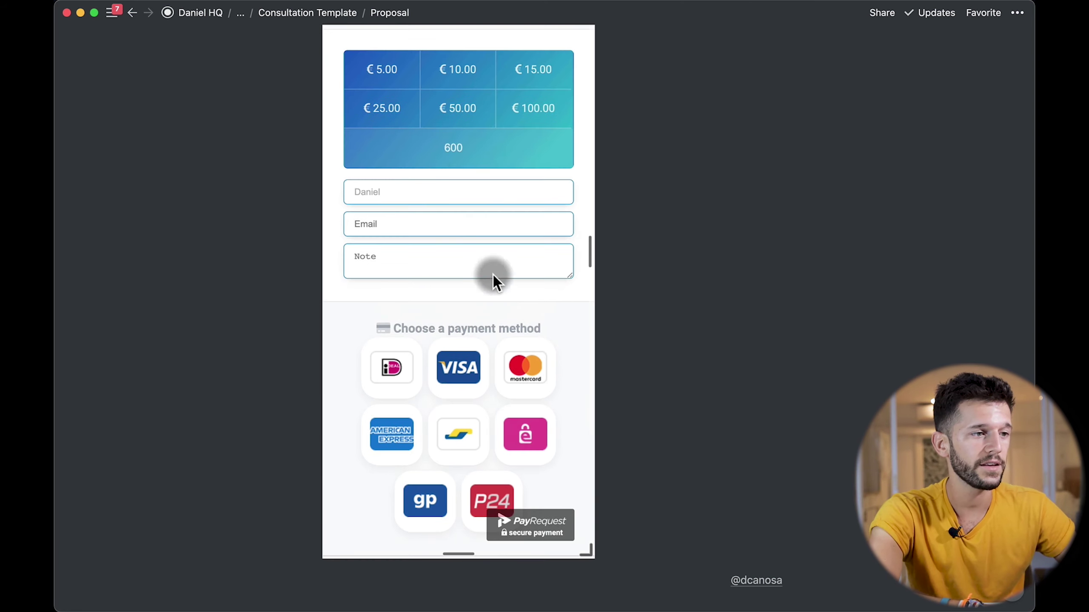
scroll(708, 235, up, 4)
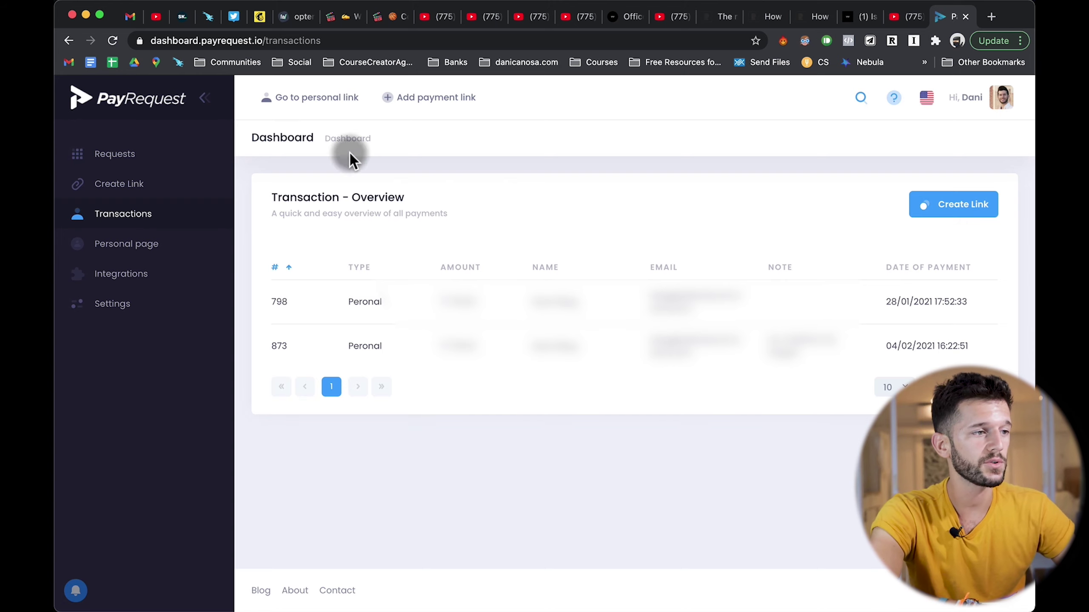
Bring up the PayRequest personal payment page, select its URL, and return to the proposal
click(303, 99)
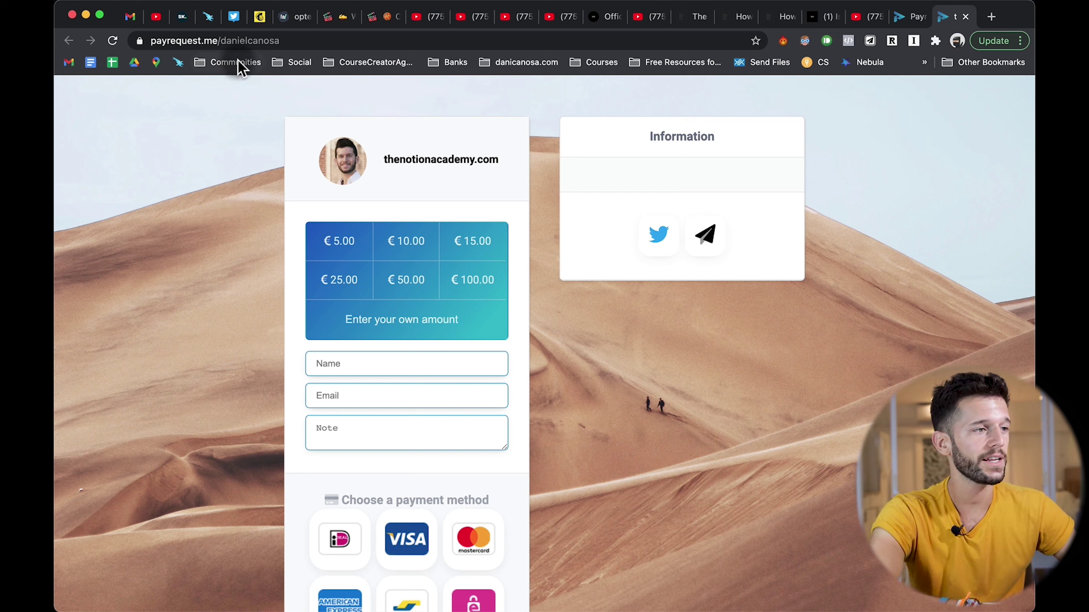
click(262, 41)
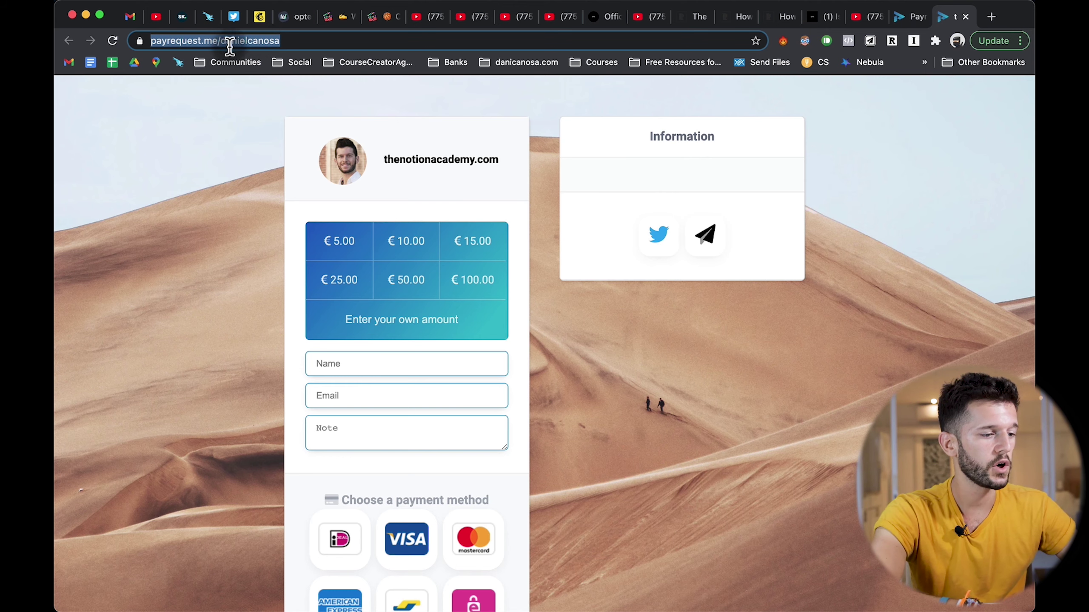
click(486, 600)
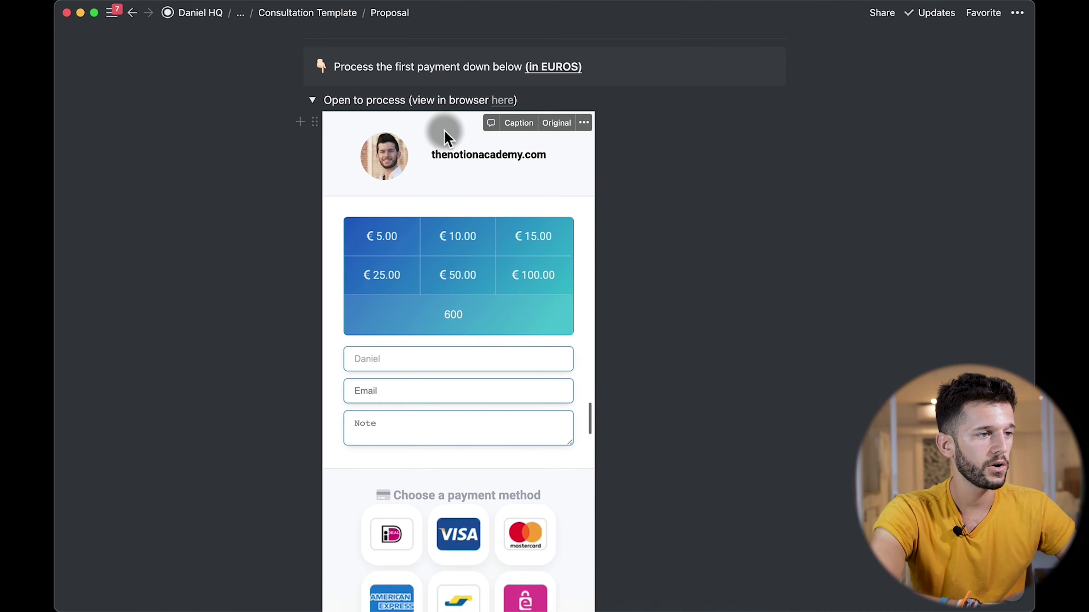
scroll(444, 131, down, 3)
scroll(444, 132, down, 3)
Embed the pasted payrequest.me link below the first form and drag it taller
click(342, 561)
key(ctrl+v)
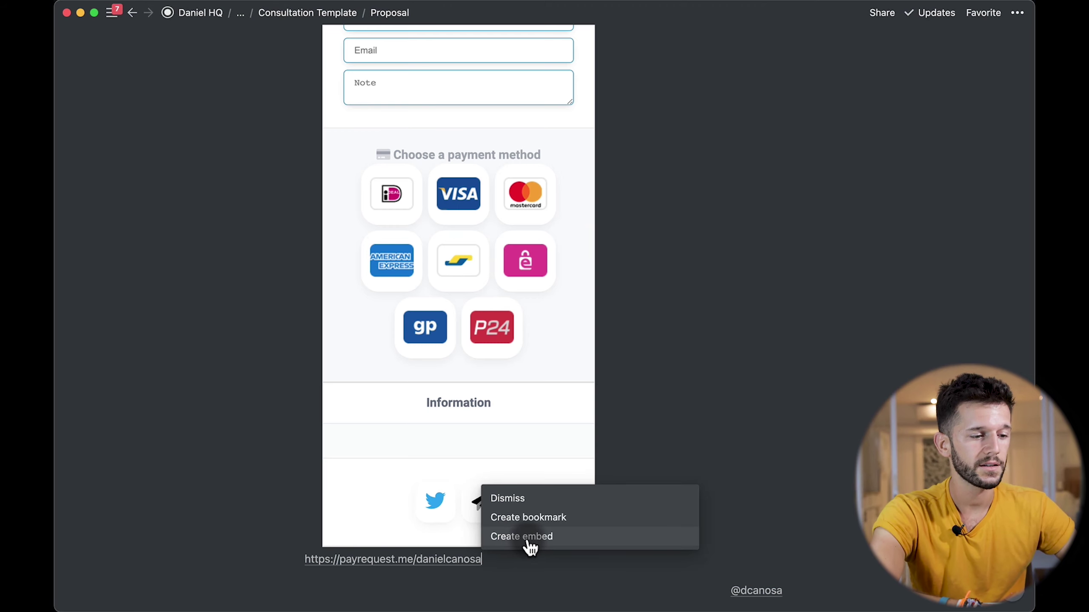
click(529, 537)
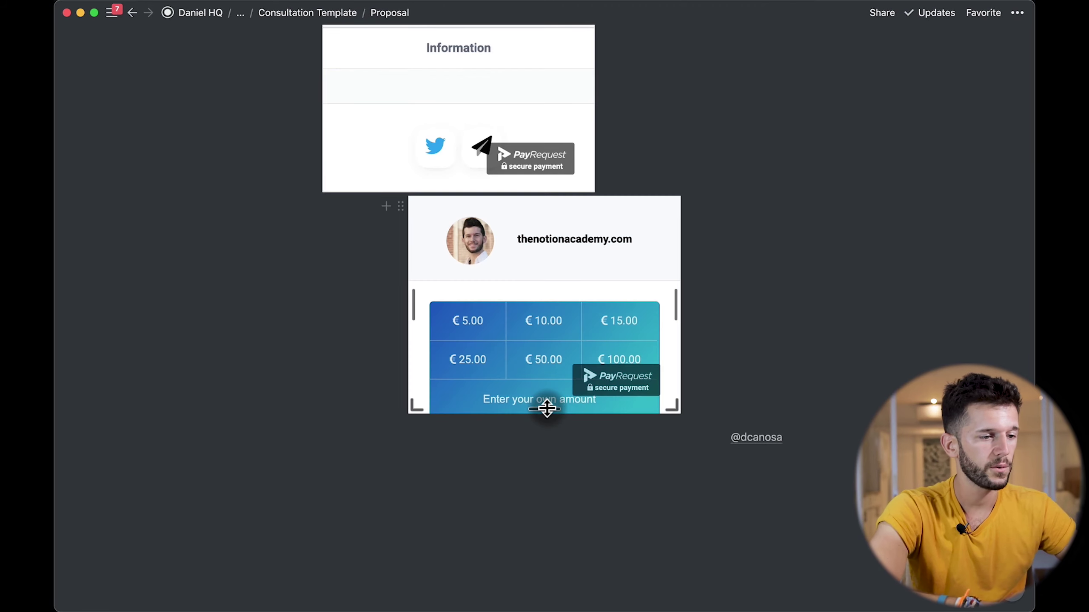
drag(549, 557, 542, 529)
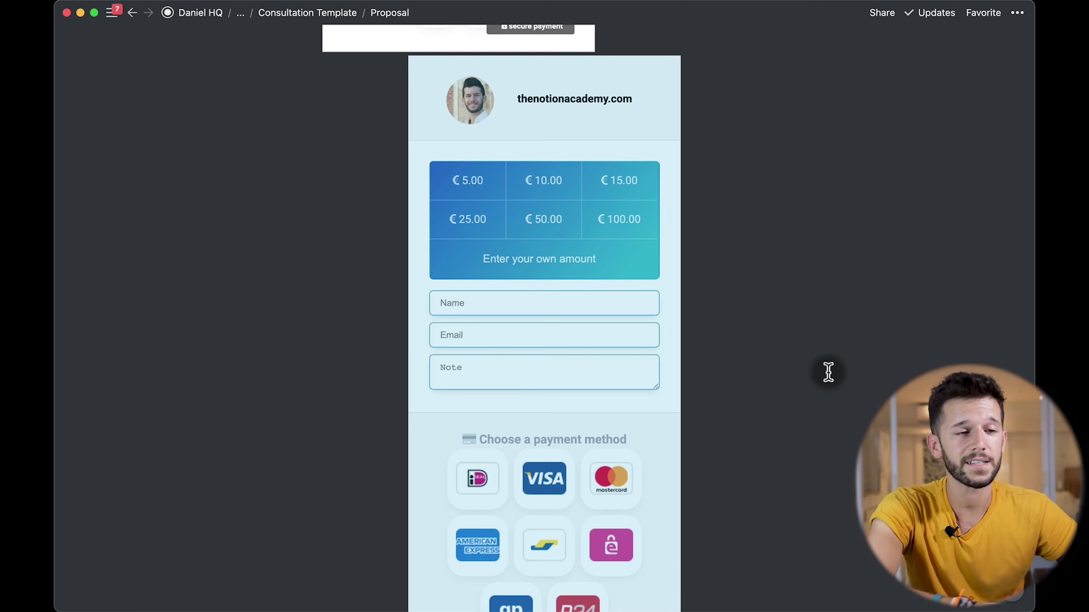
Bring up the Proposal's share panel and reveal the extra link permission options
click(885, 16)
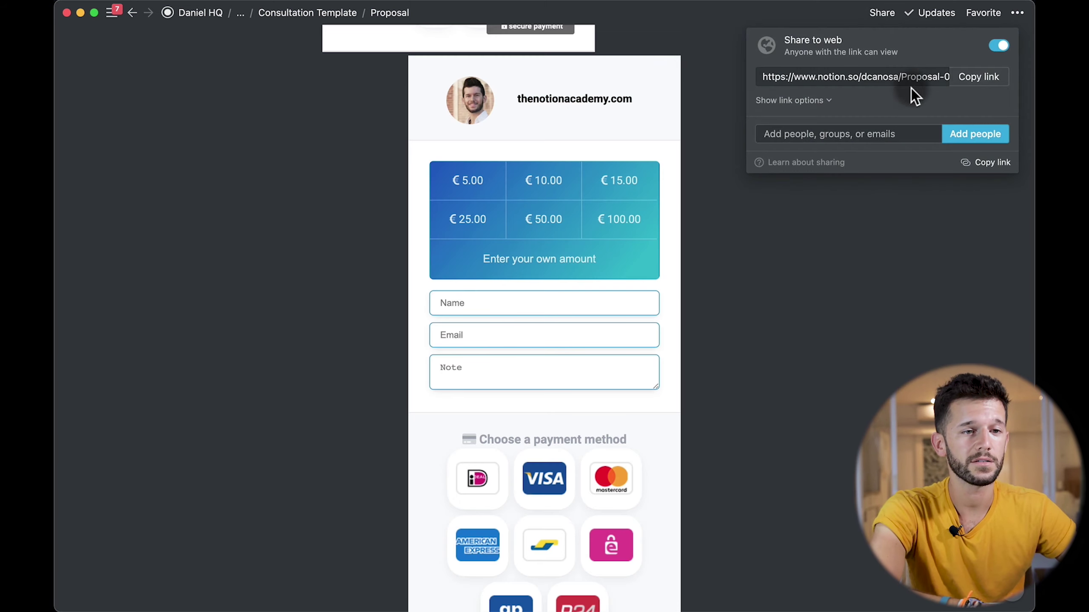
click(830, 102)
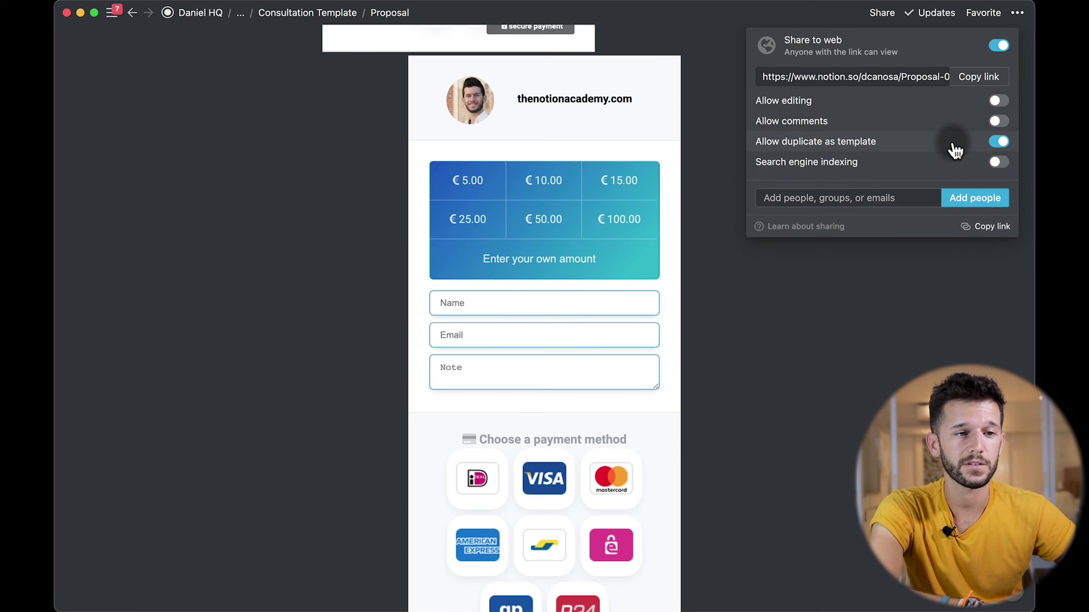